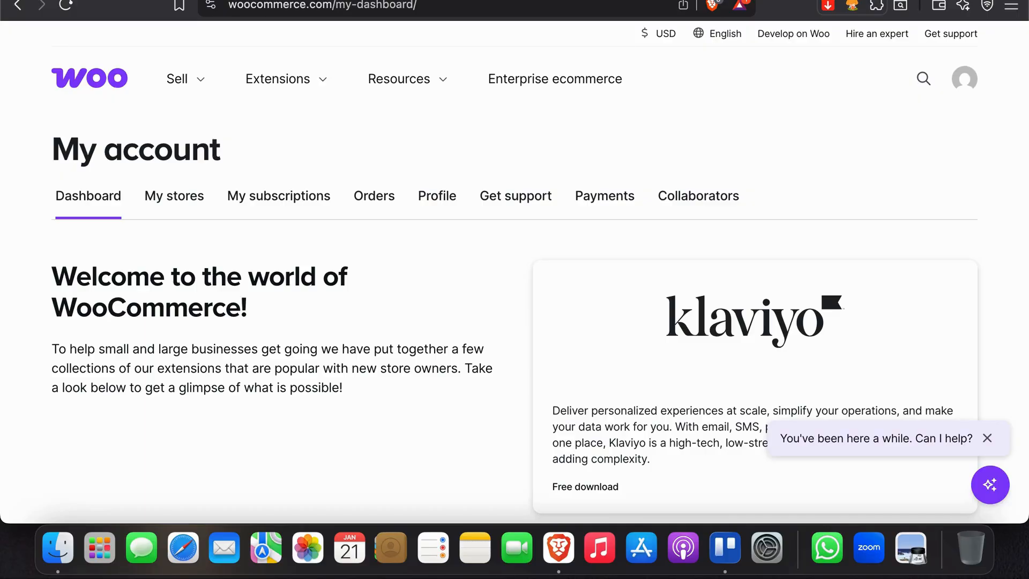
Switch to the Meta Ads Manager browser tab
click(750, 1)
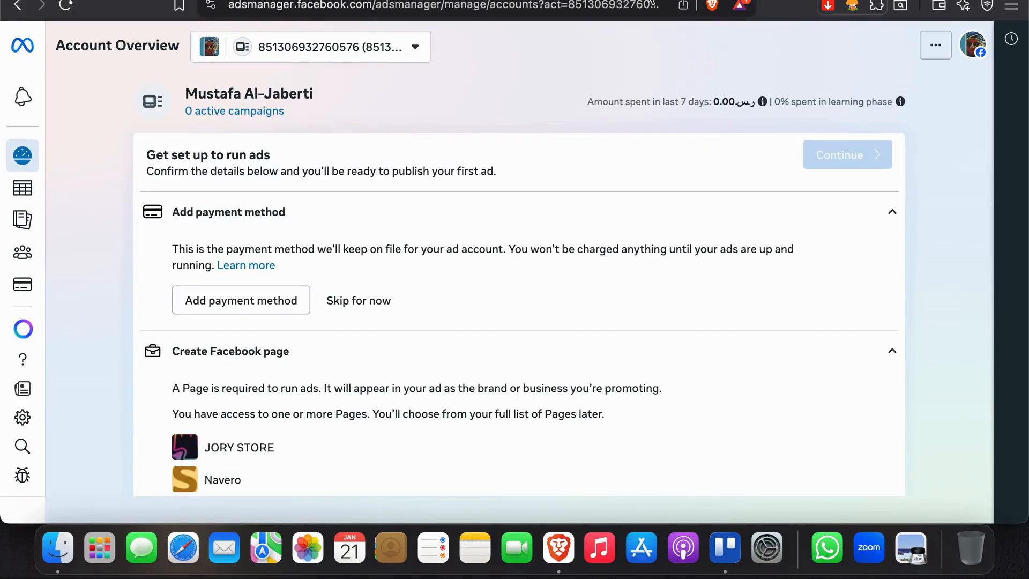
Confirm Advertising settings shows no datasets or pixels, then go to Events Manager
click(23, 418)
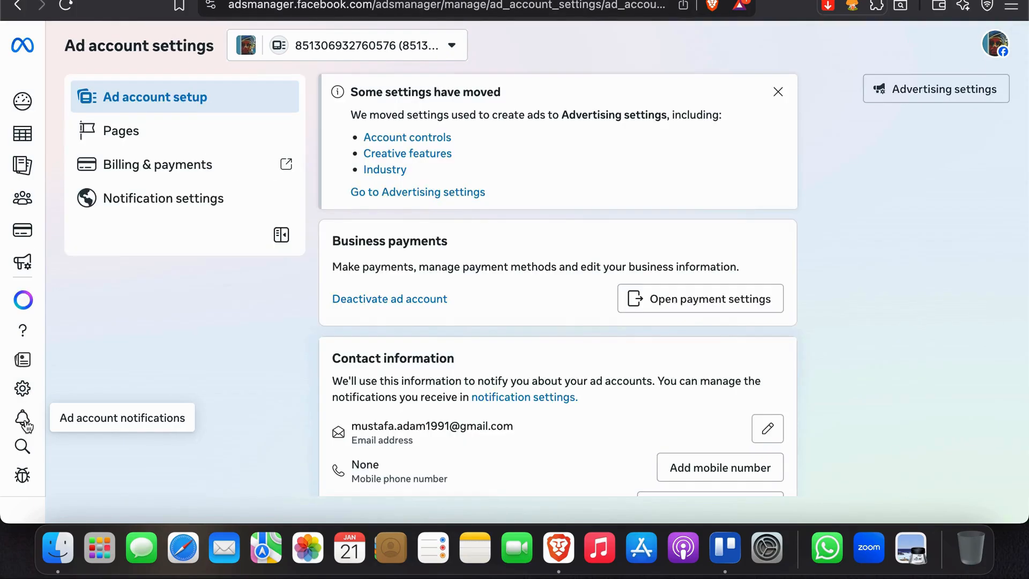
click(959, 105)
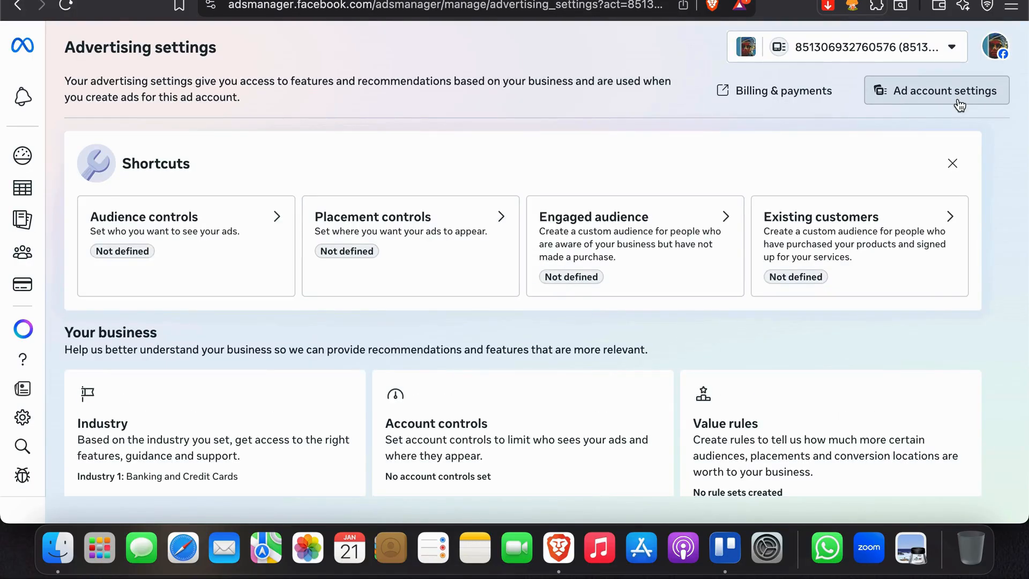
scroll(483, 408, down, 8)
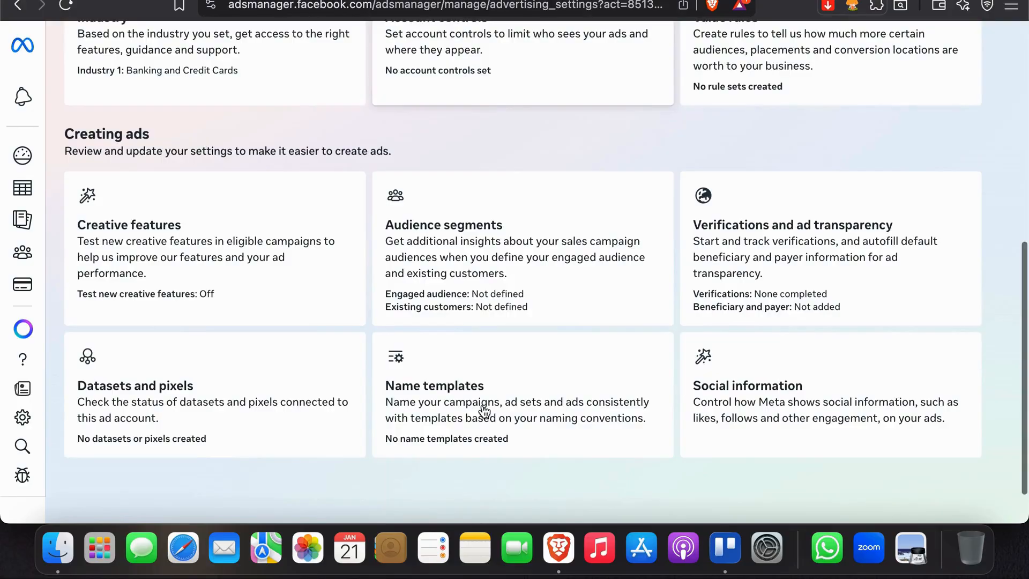
click(207, 383)
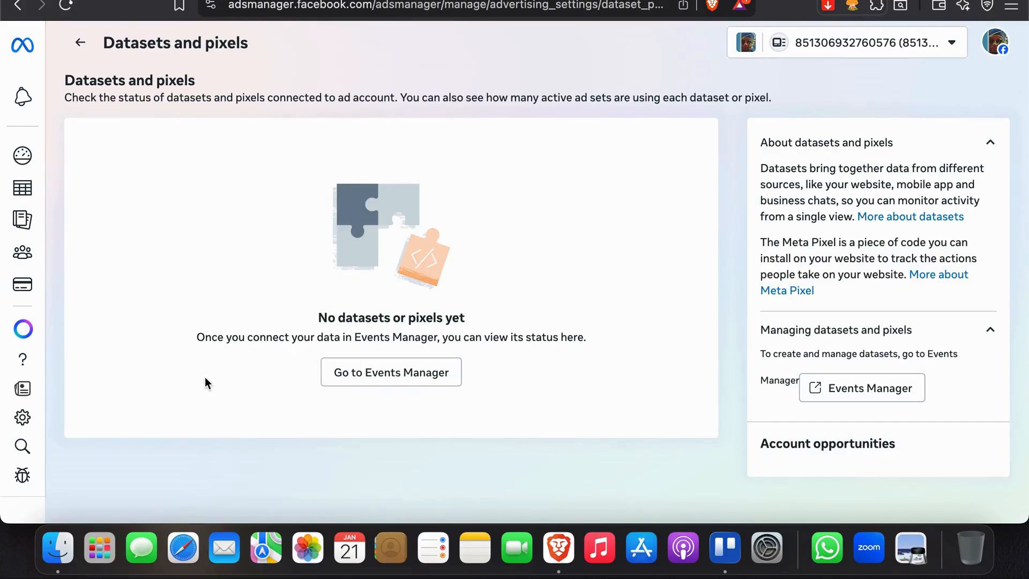
click(411, 384)
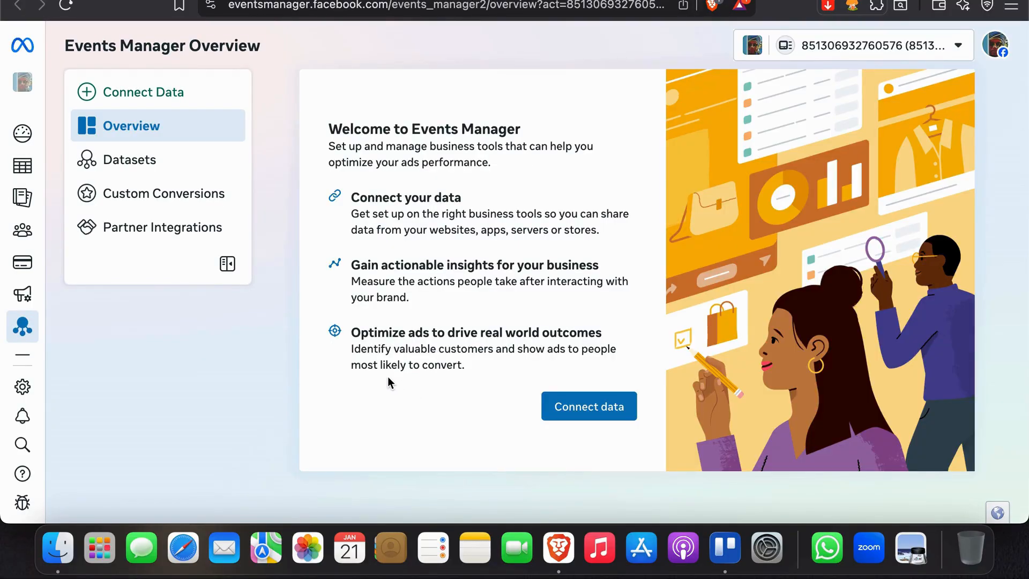
Select the WooCommerce card from the Partner Integrations list
click(107, 226)
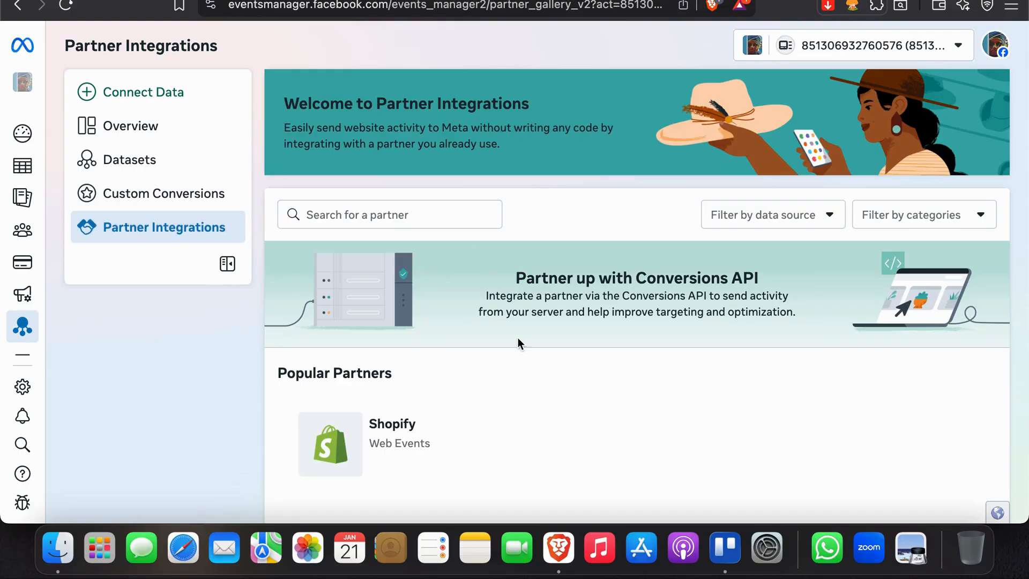
scroll(518, 337, down, 10)
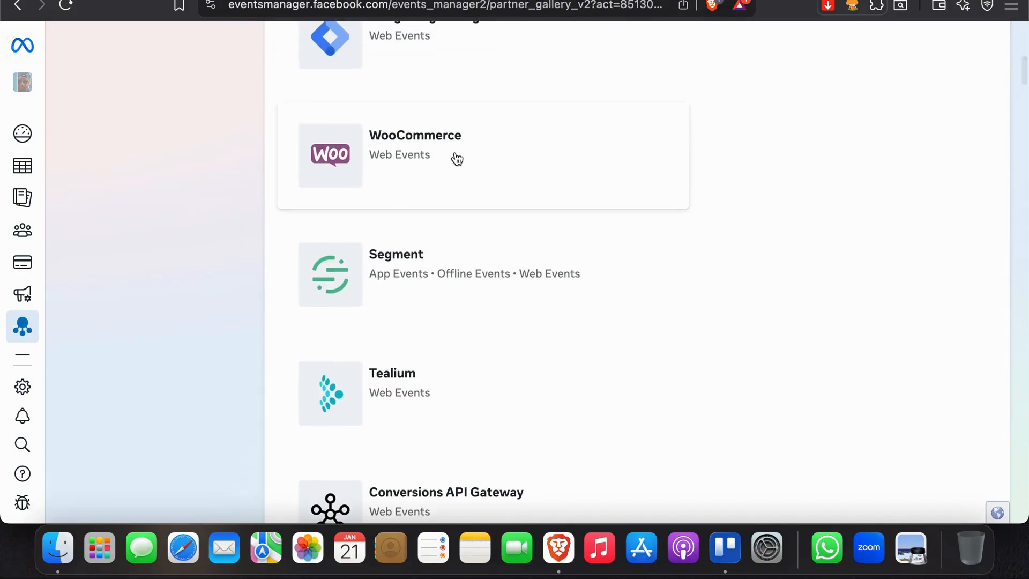
click(456, 159)
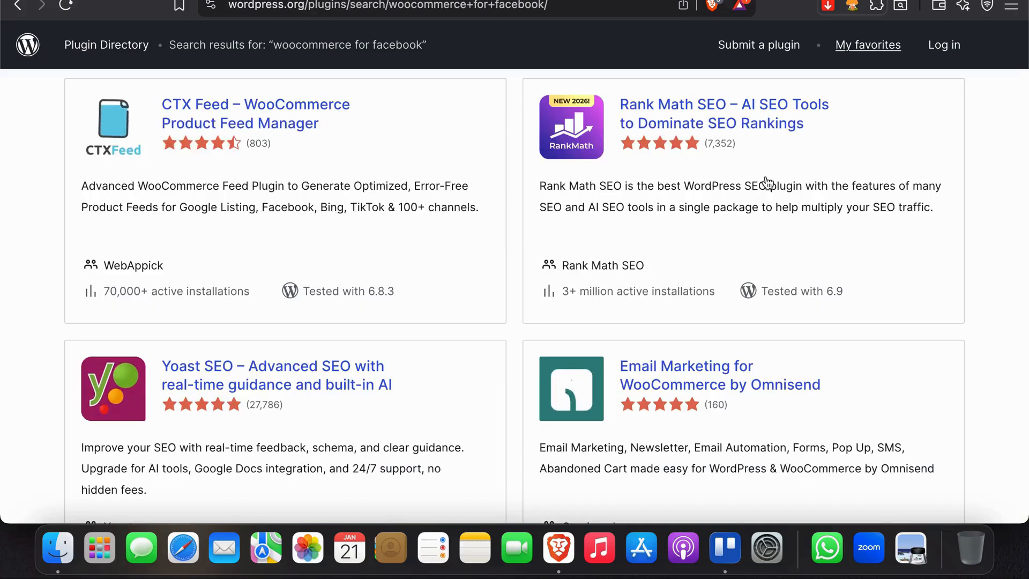
Read the description of the Facebook for WooCommerce 3.5.15 plugin on WordPress.org
scroll(703, 203, down, 2)
scroll(703, 203, down, 2)
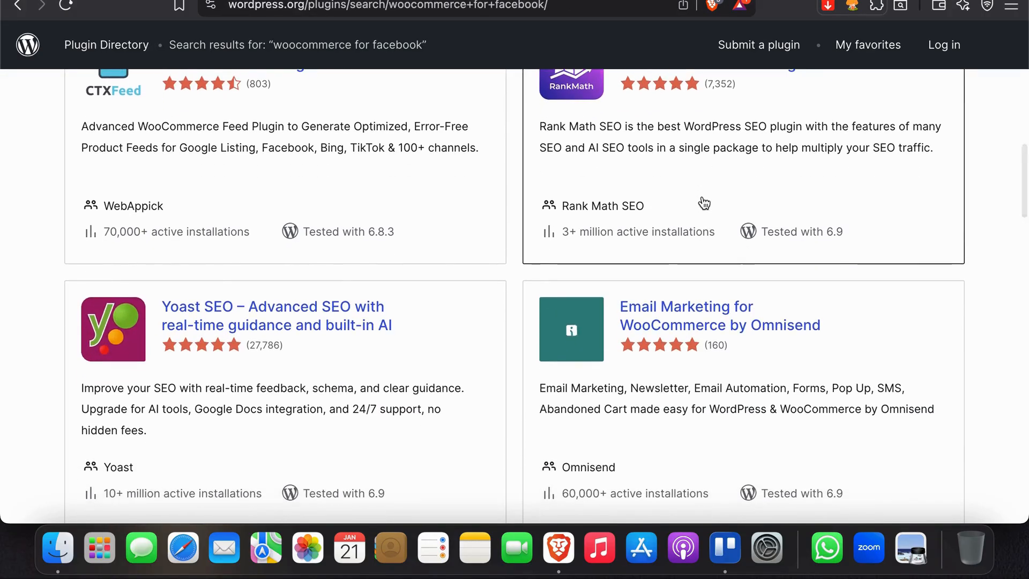
scroll(515, 289, up, 4)
scroll(490, 307, up, 10)
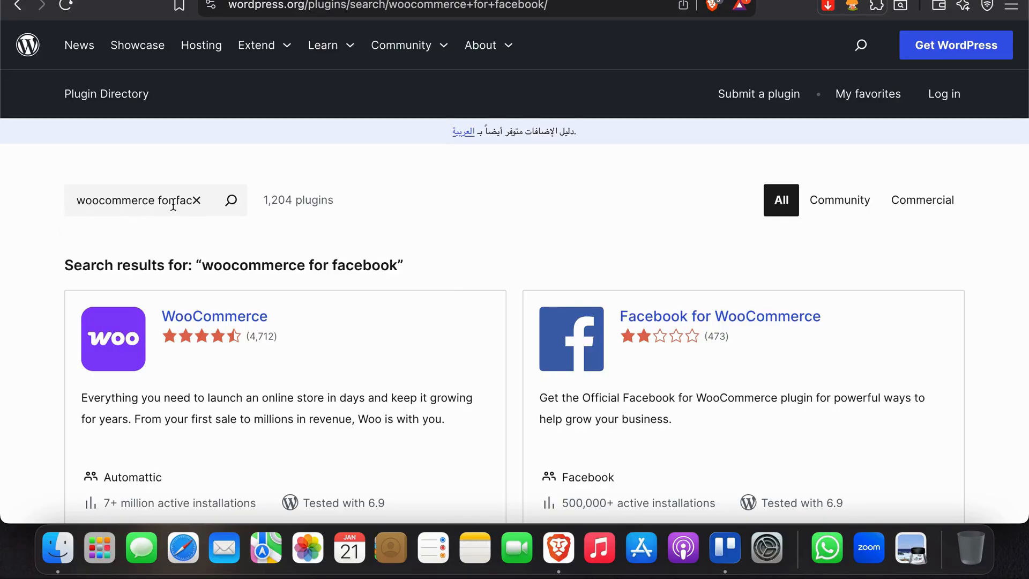
scroll(66, 347, down, 4)
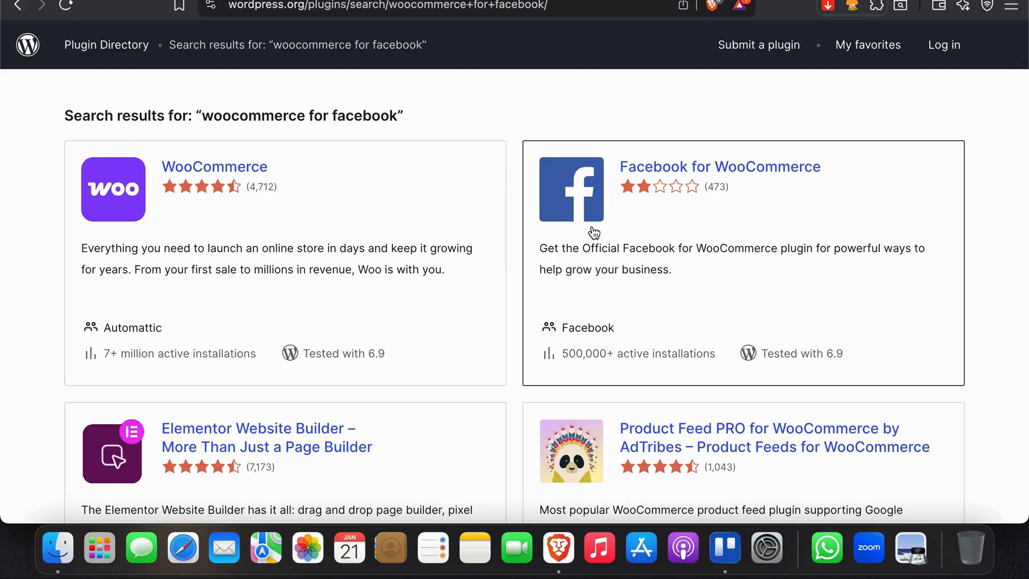
click(644, 268)
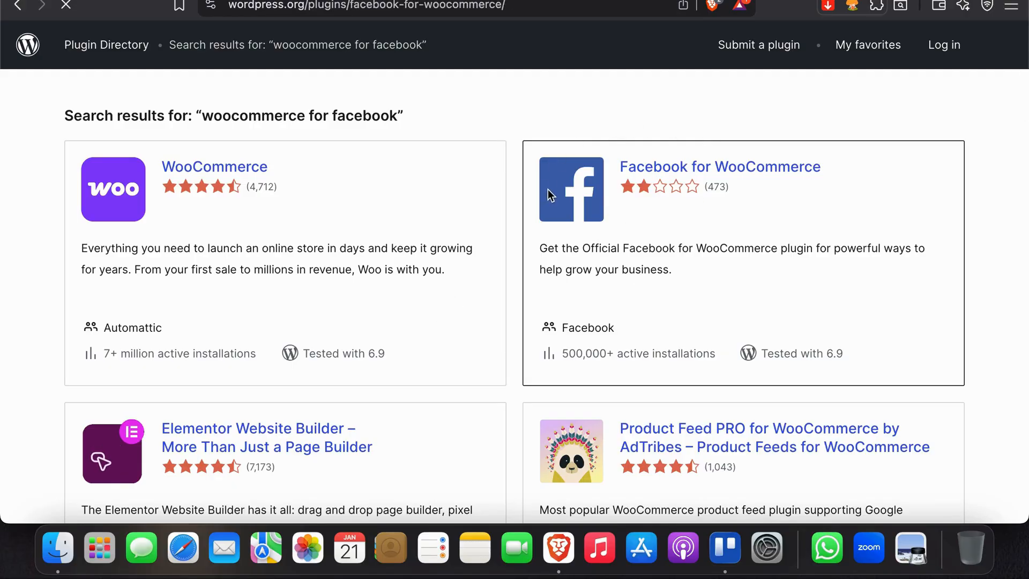
scroll(548, 193, down, 5)
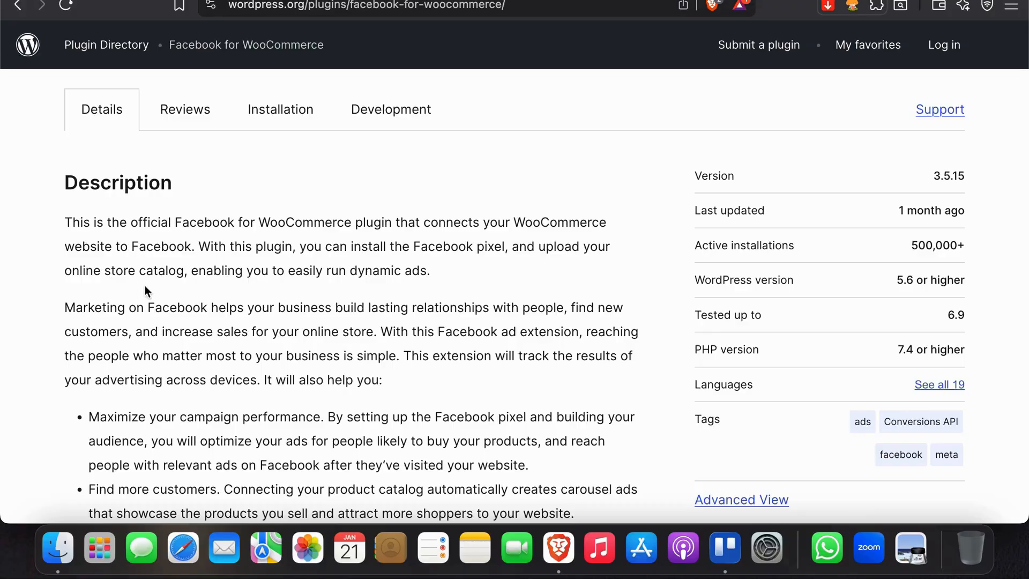
scroll(442, 451, up, 5)
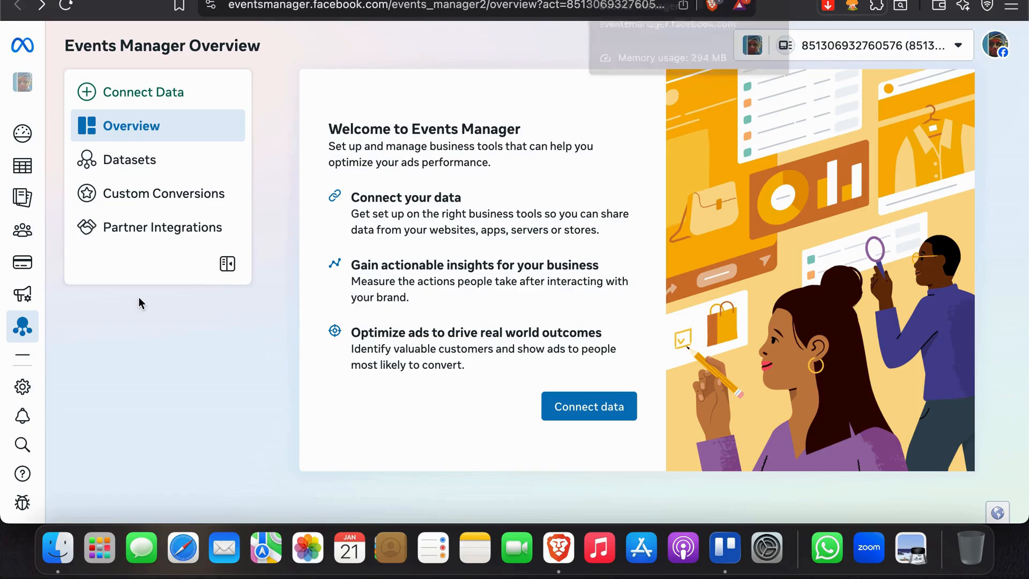
Begin connecting a WooCommerce account with Website chosen as the connection type
click(563, 0)
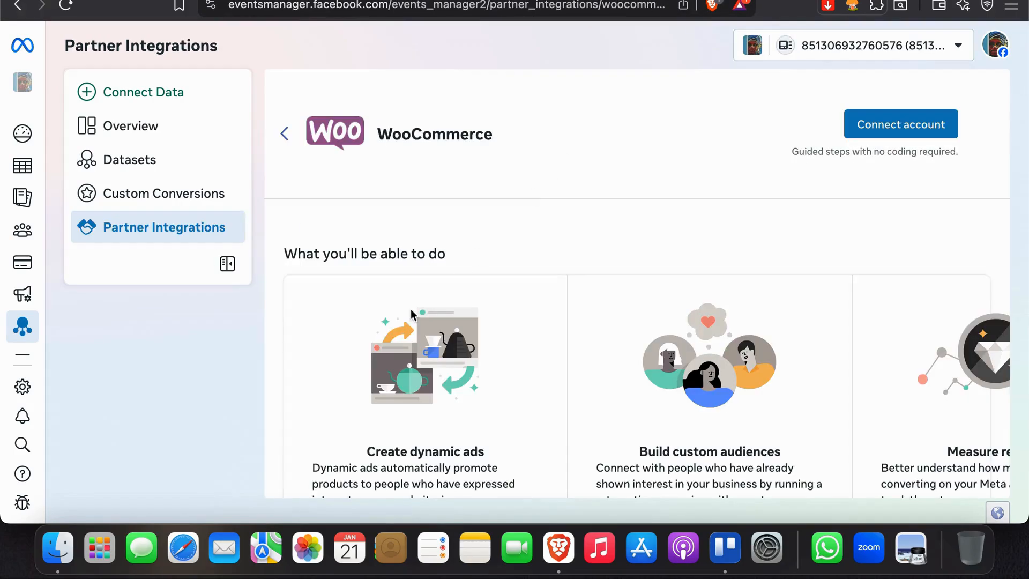
click(927, 128)
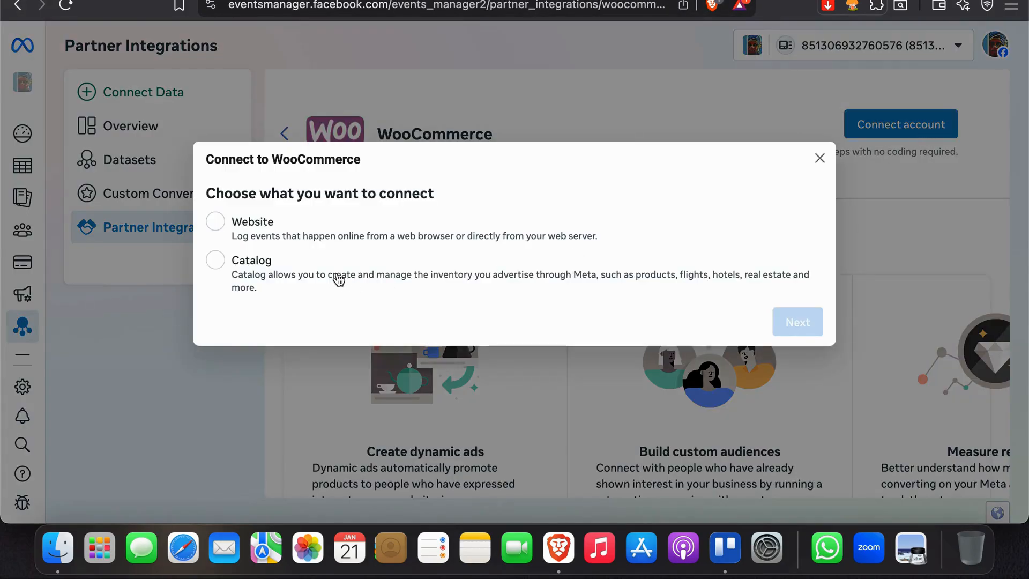
click(407, 278)
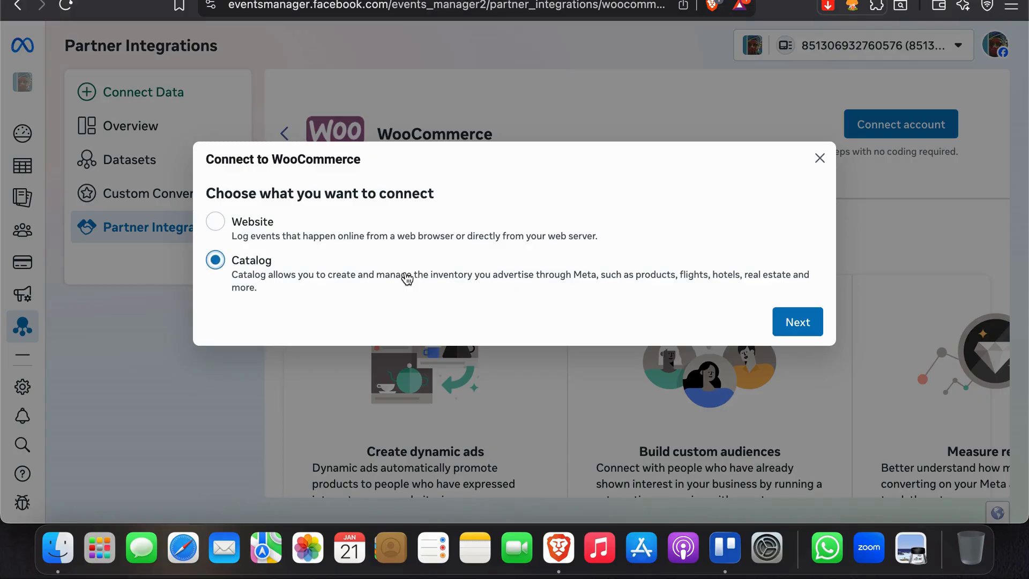
click(391, 236)
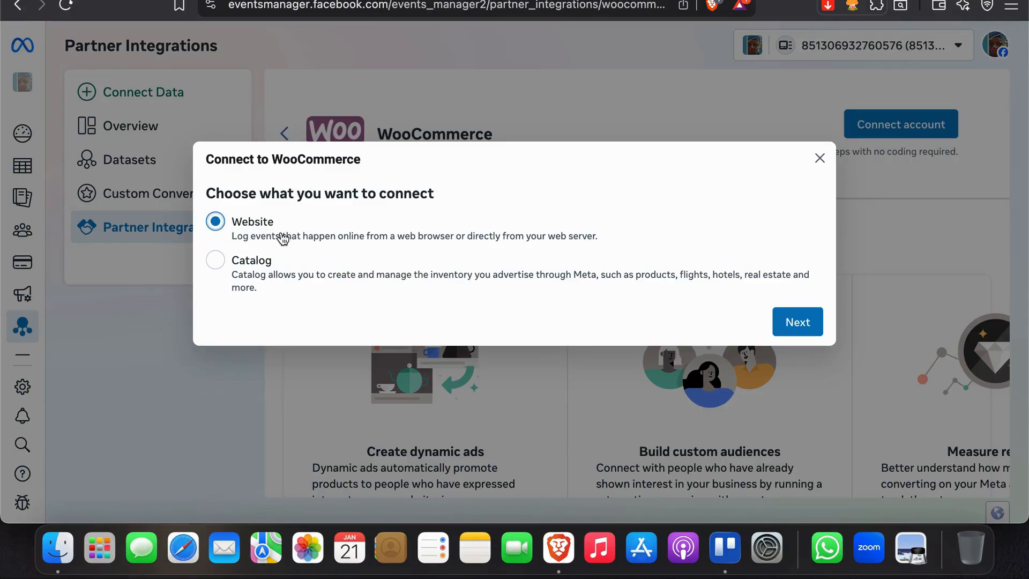
click(796, 323)
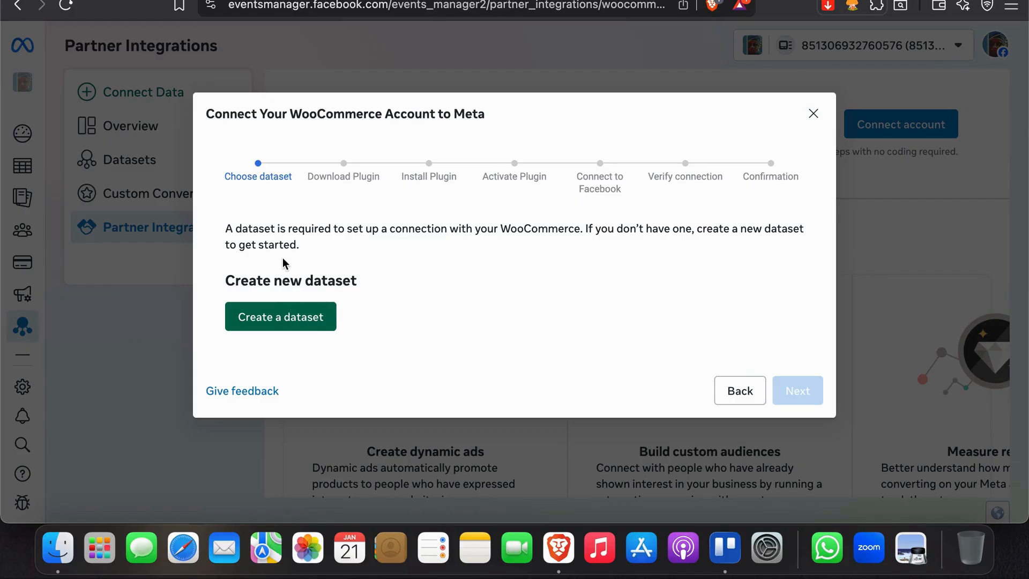
Create a pixel dataset with the suggested name and advance to Download Plugin
click(253, 310)
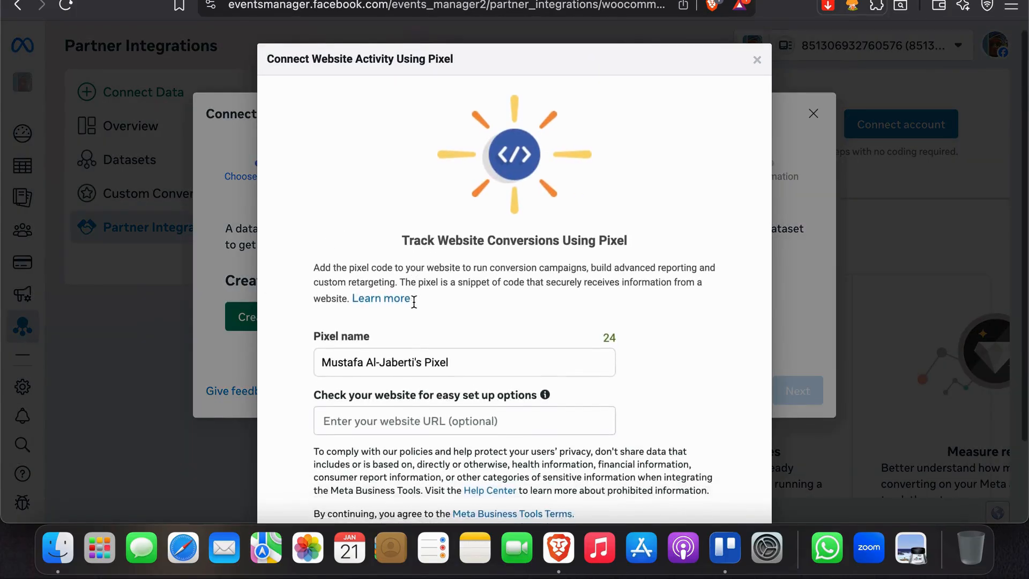
scroll(413, 301, down, 3)
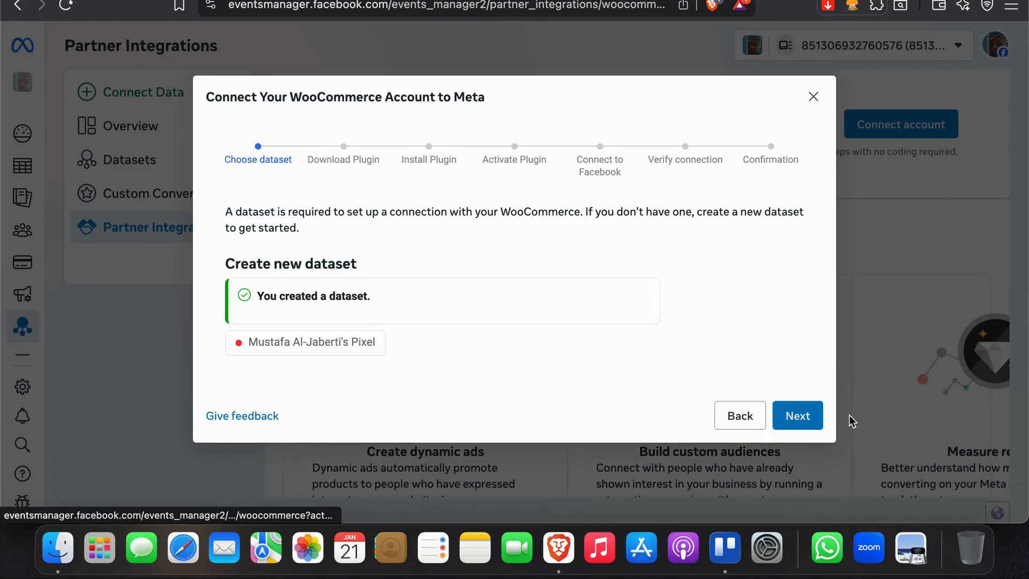
click(808, 417)
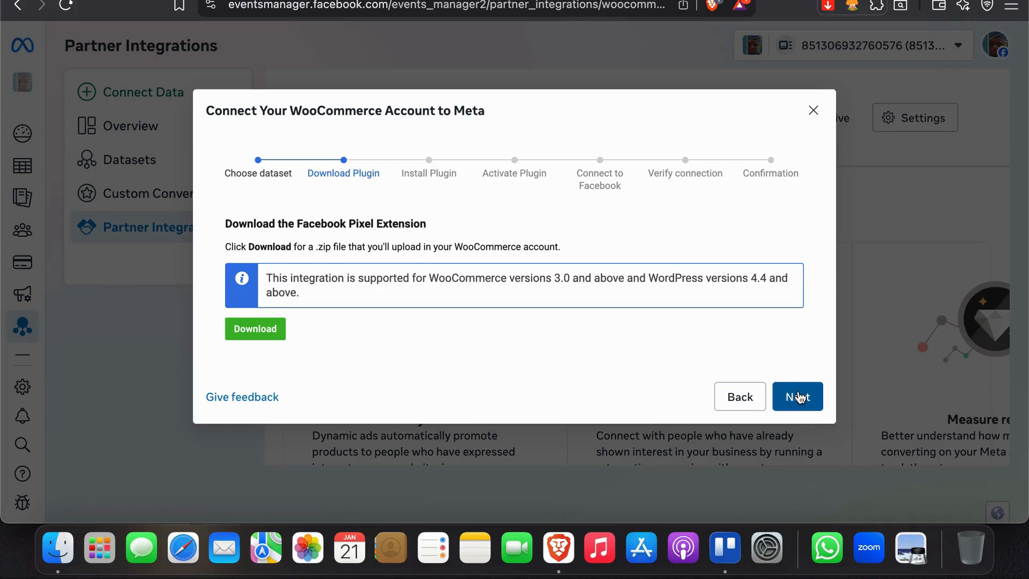
Advance the wizard past the plugin download and install instructions
click(797, 396)
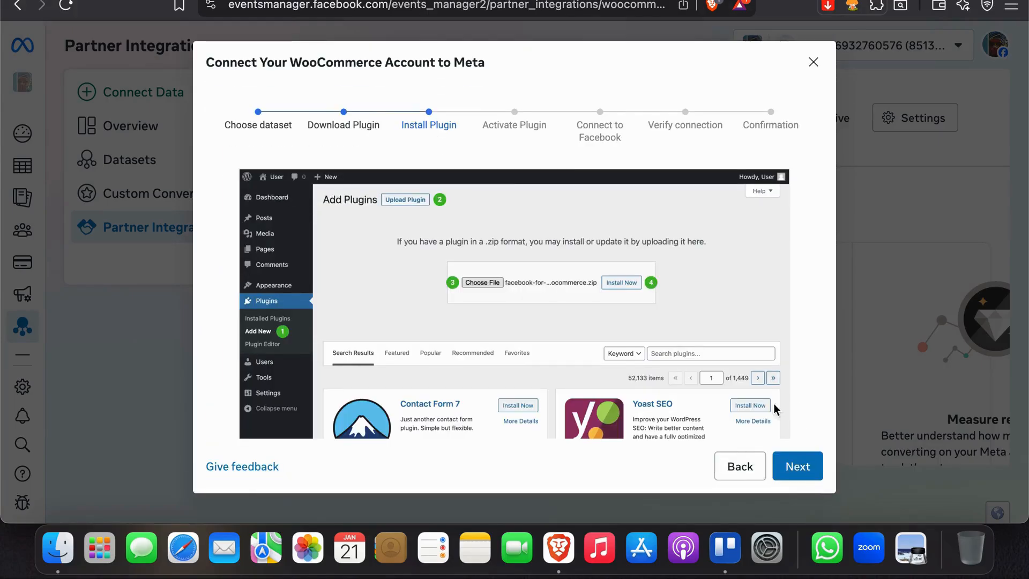
scroll(265, 213, down, 2)
scroll(265, 213, down, 3)
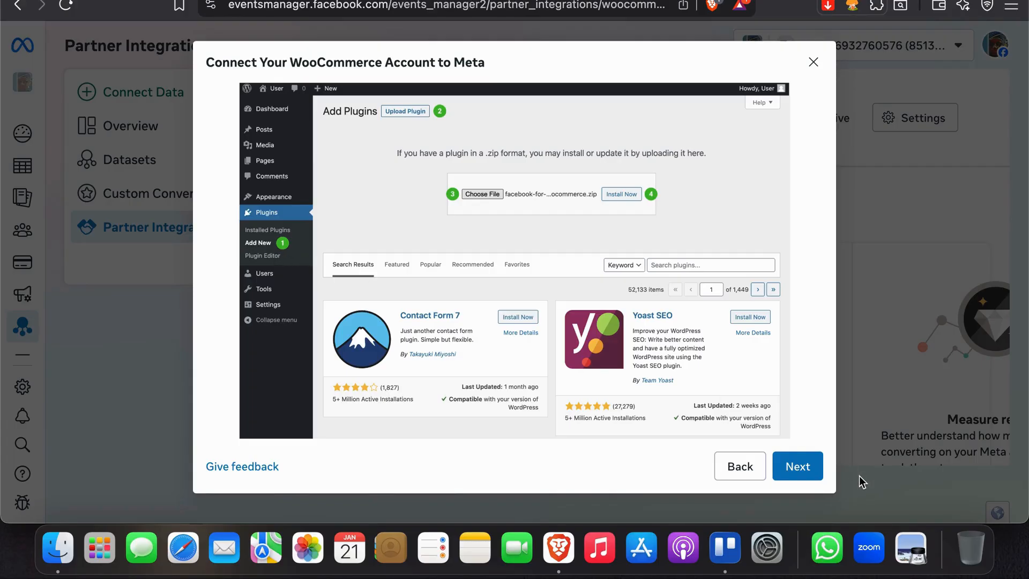
click(811, 466)
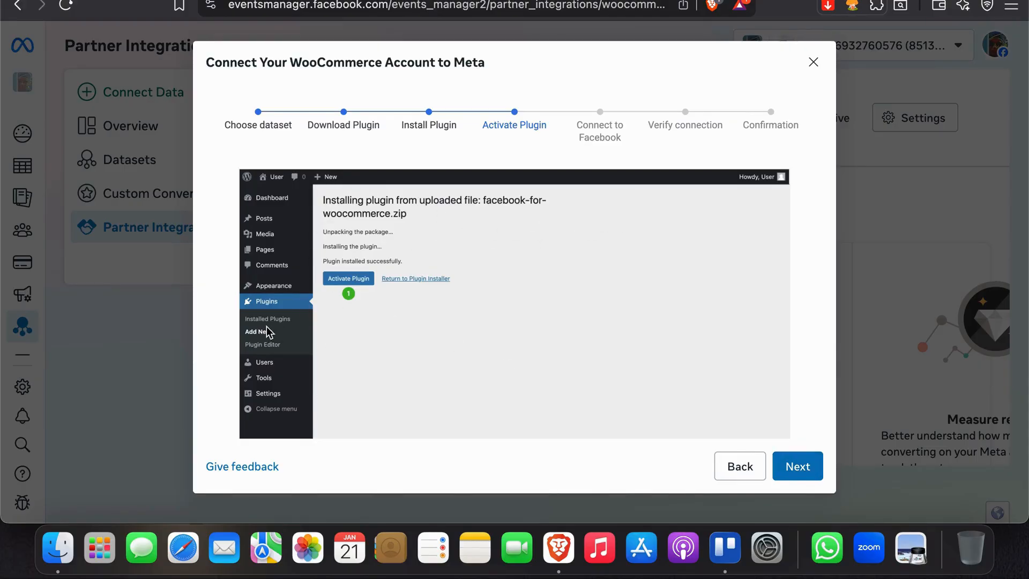
Continue through Connect to Facebook and Active verification, then finish the setup
click(803, 467)
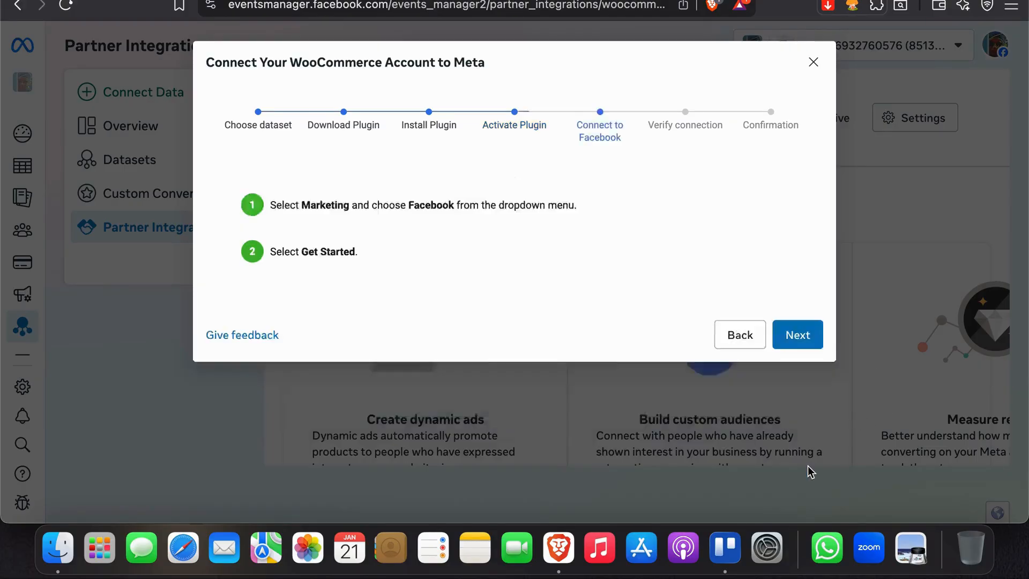
scroll(469, 349, down, 1)
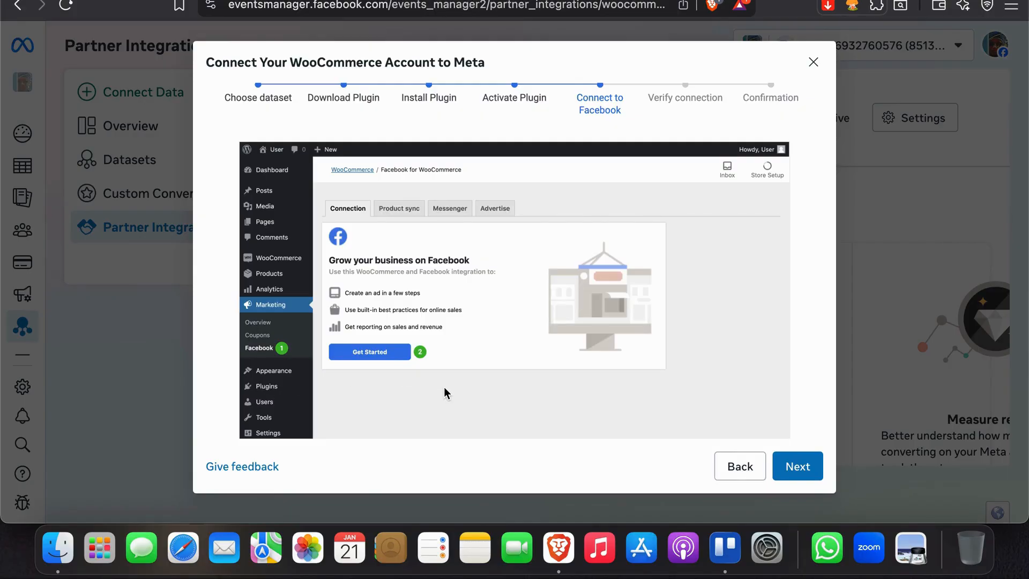
click(796, 469)
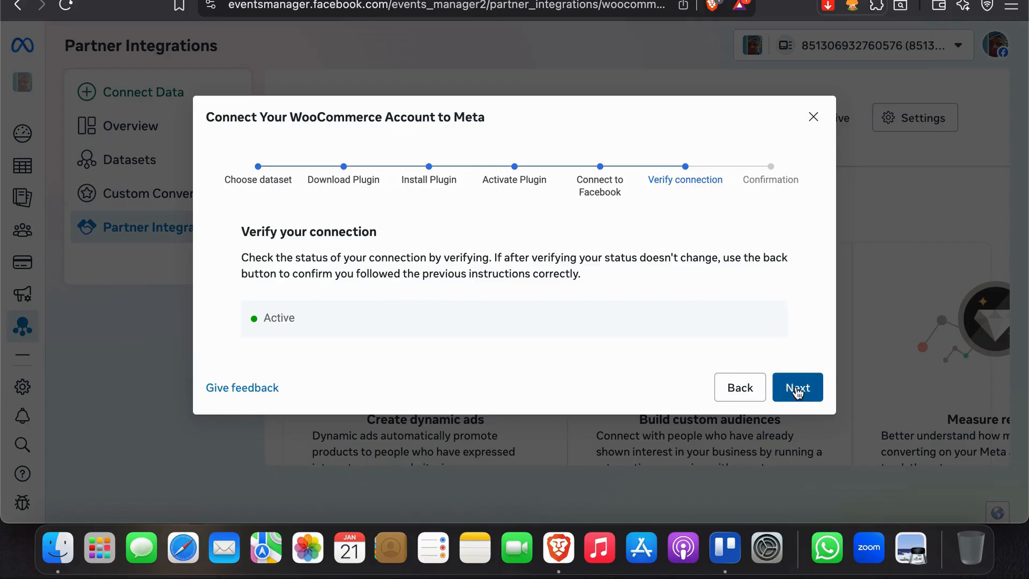
click(800, 388)
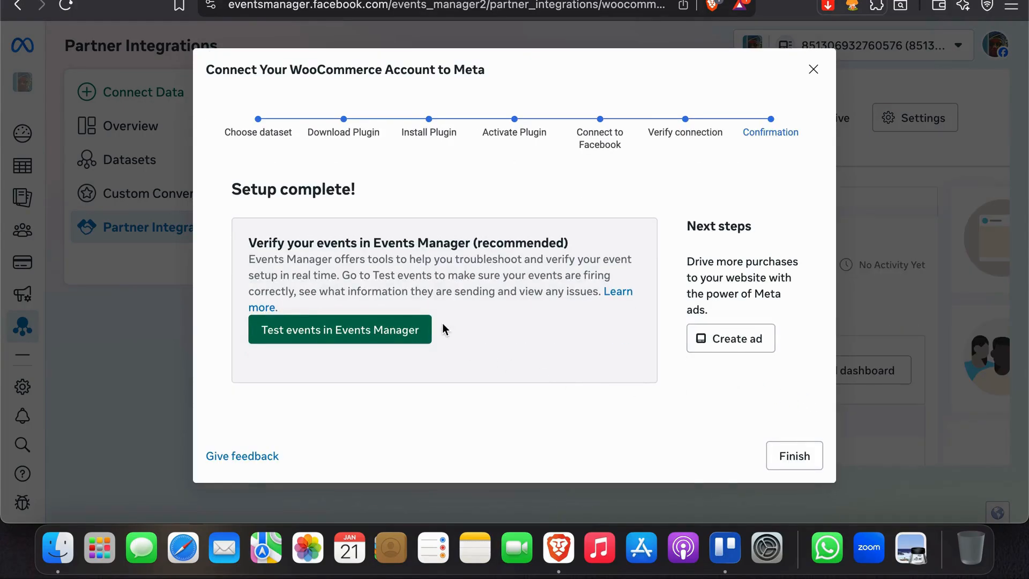
click(792, 457)
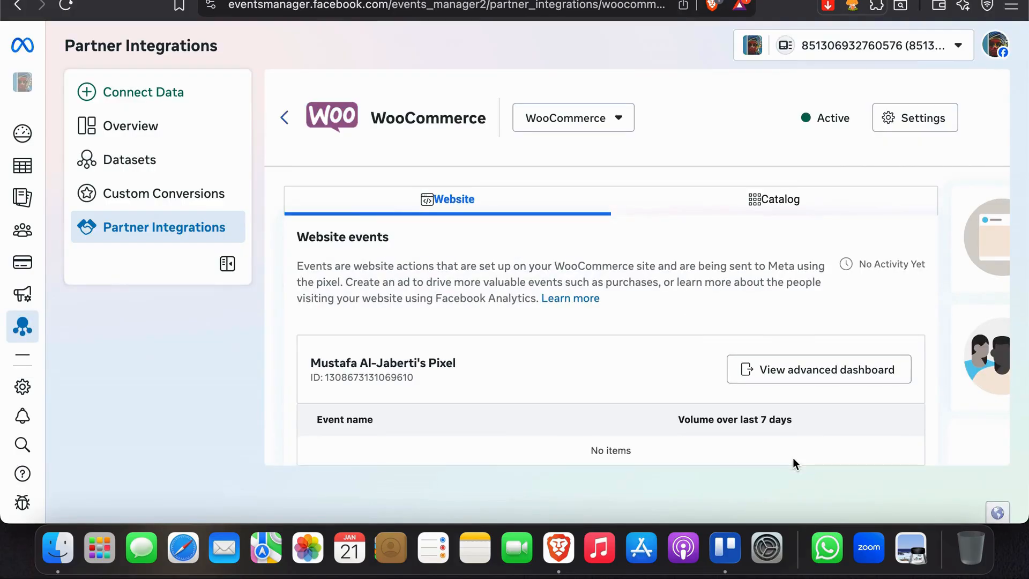
Review the pixel's empty Website events panel, then switch to the Catalog tab
scroll(792, 457, down, 2)
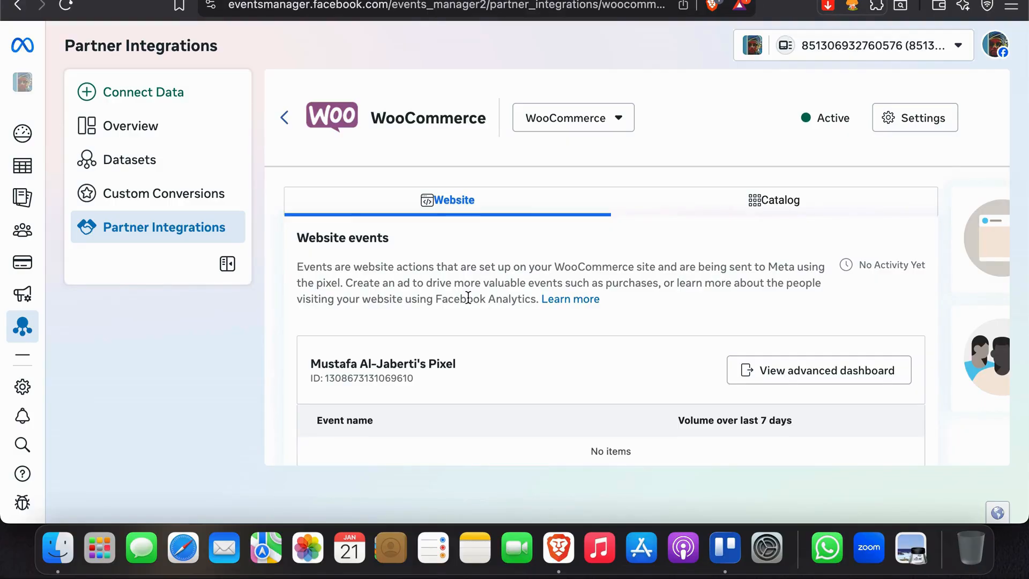
scroll(468, 297, down, 1)
scroll(467, 297, up, 1)
scroll(552, 370, down, 1)
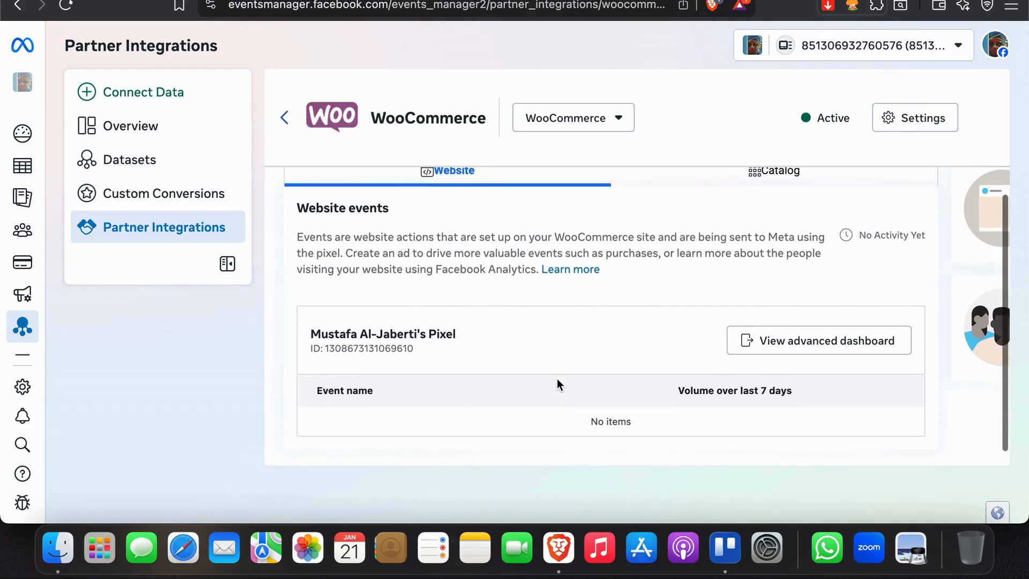
scroll(557, 378, up, 1)
scroll(397, 402, down, 1)
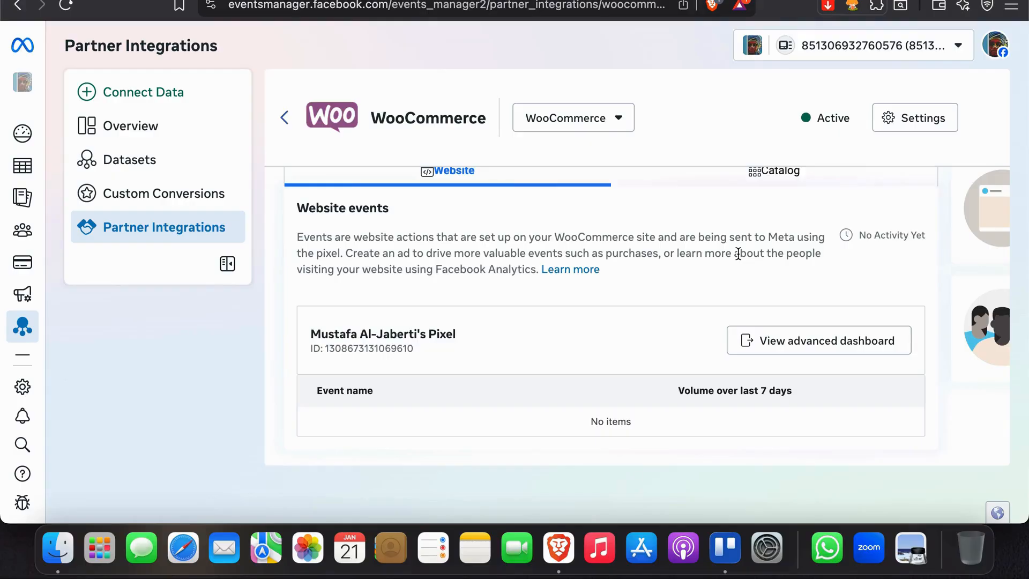
scroll(739, 254, up, 1)
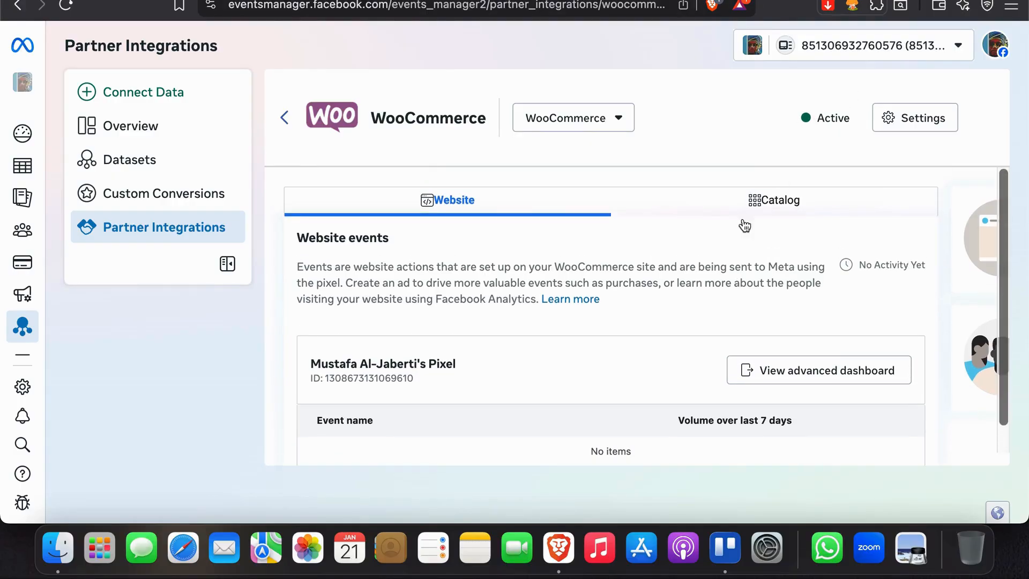
click(751, 194)
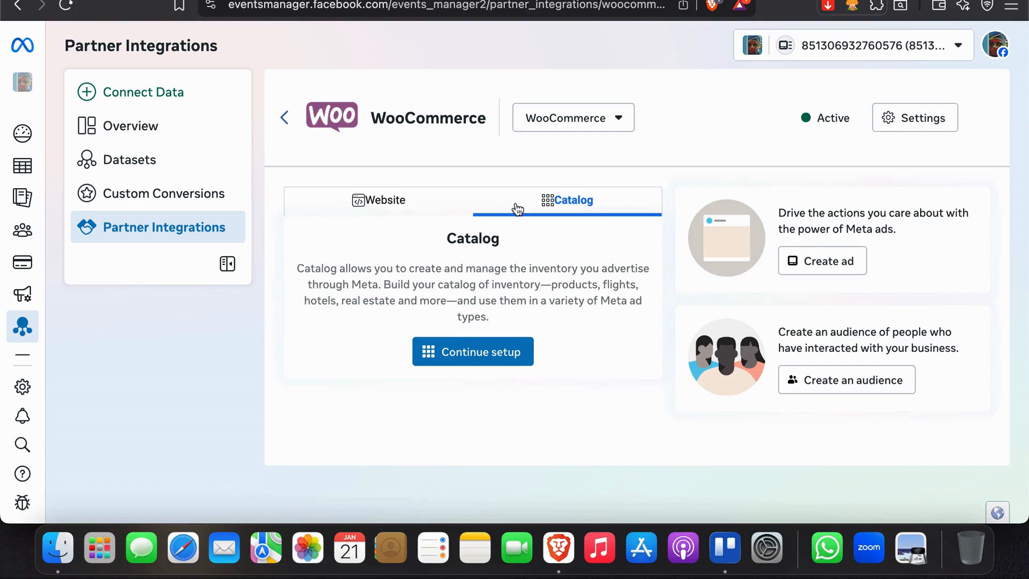
Continue catalog setup through Download, Install and Activate Plugin, then close Setup complete
click(442, 350)
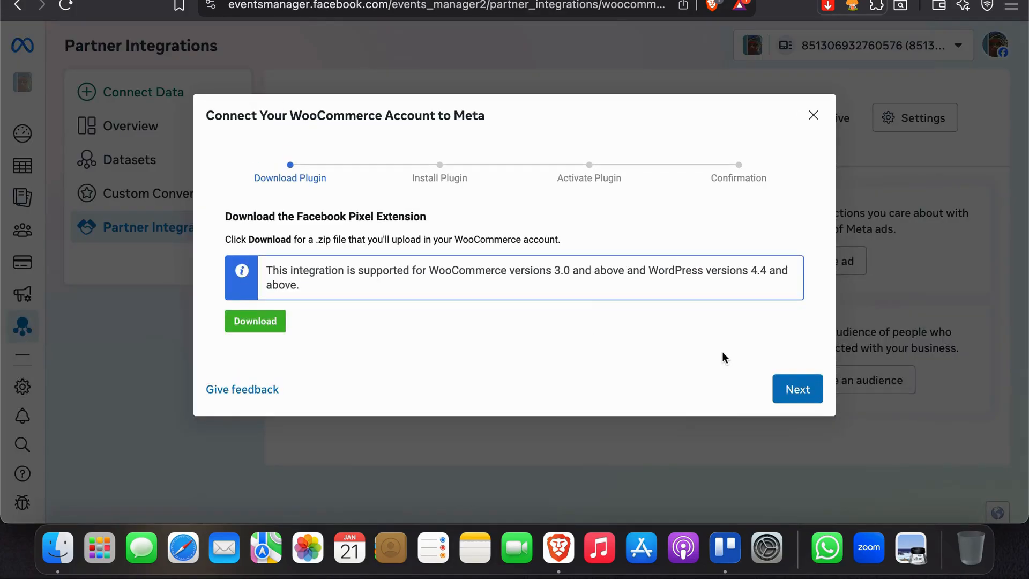
click(797, 388)
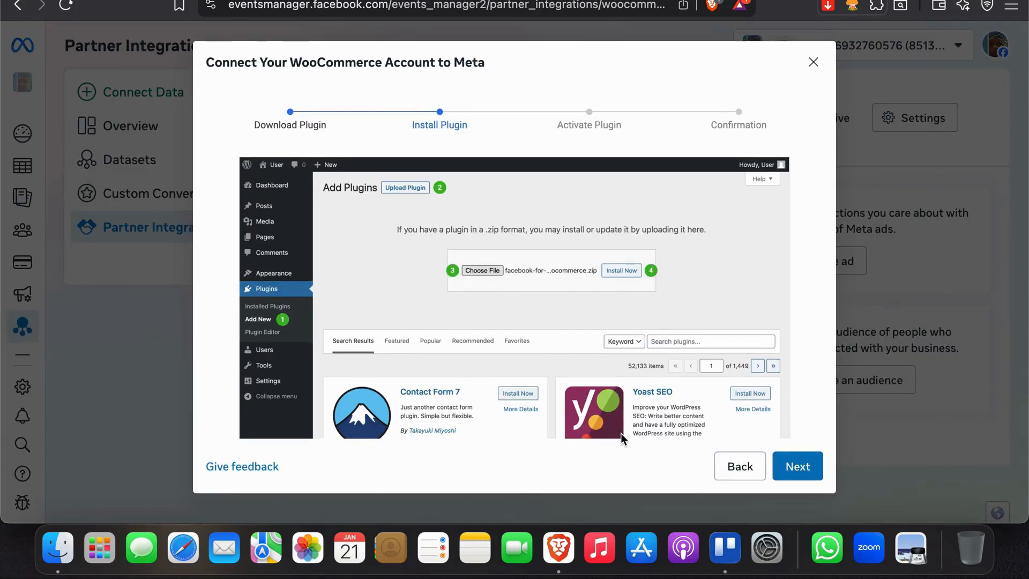
click(809, 467)
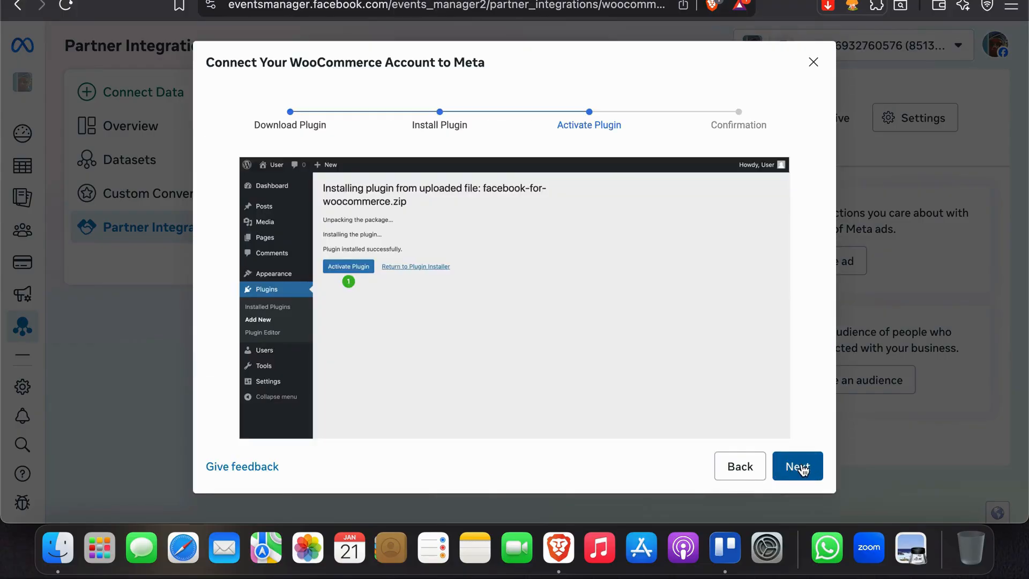
click(809, 469)
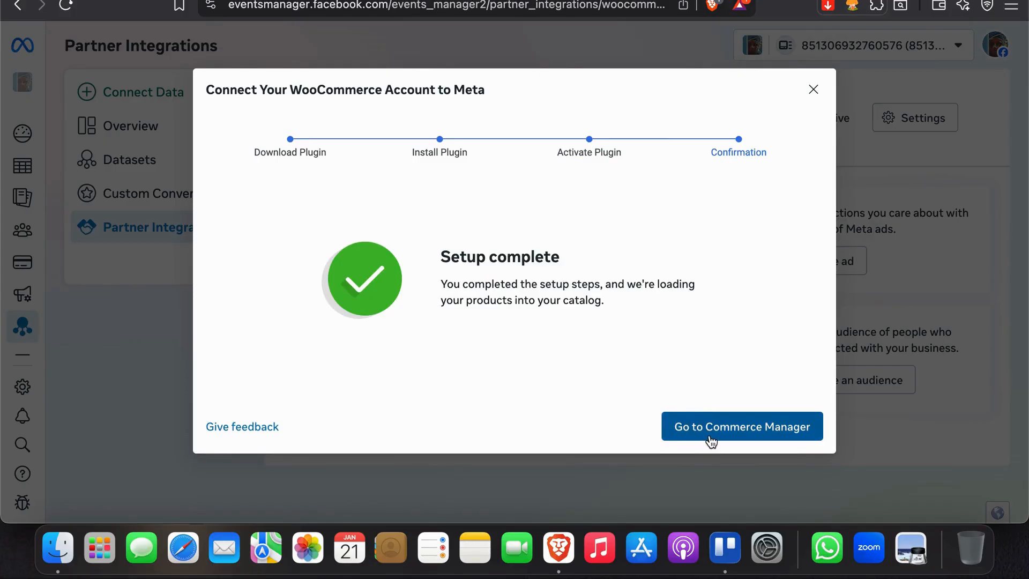
click(816, 90)
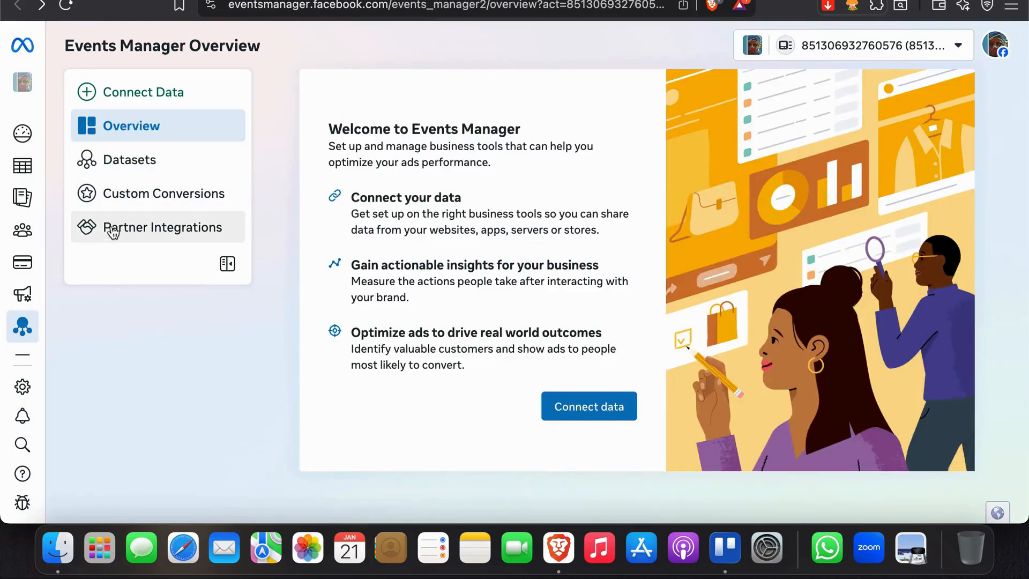
Verify WooCommerce is listed under Connected Partners, connected to the pixel
click(131, 226)
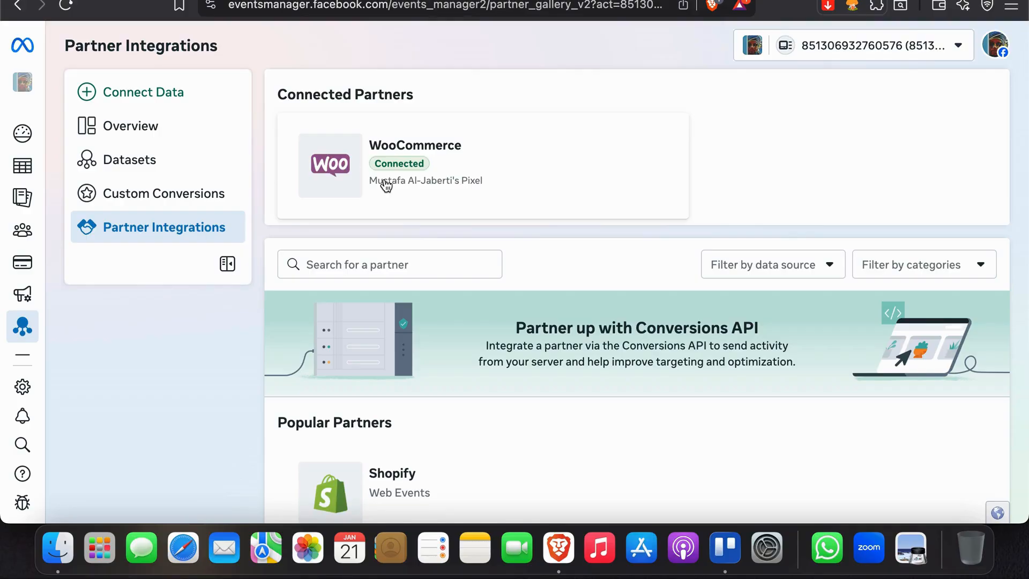
scroll(386, 186, down, 2)
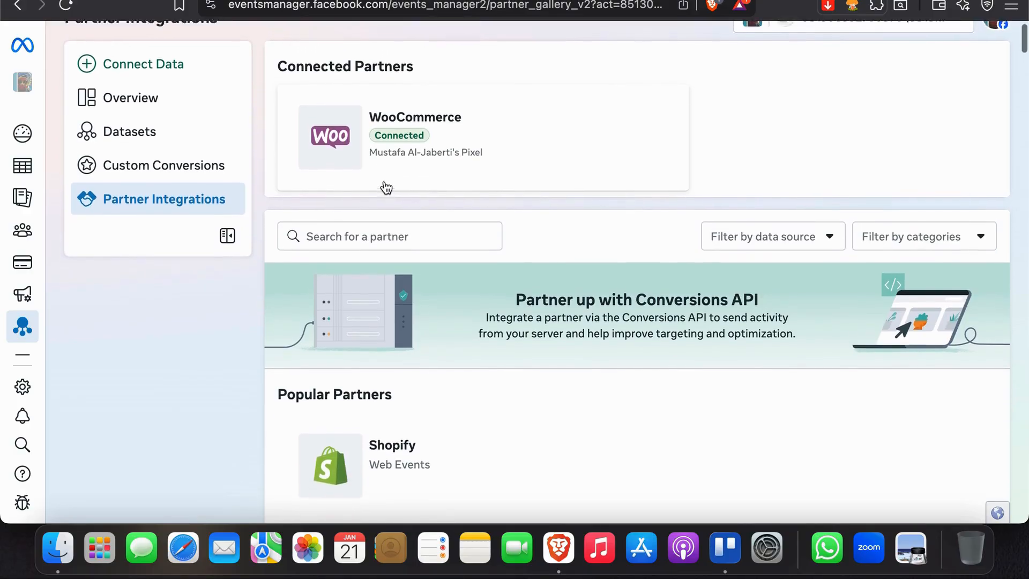
scroll(386, 186, up, 2)
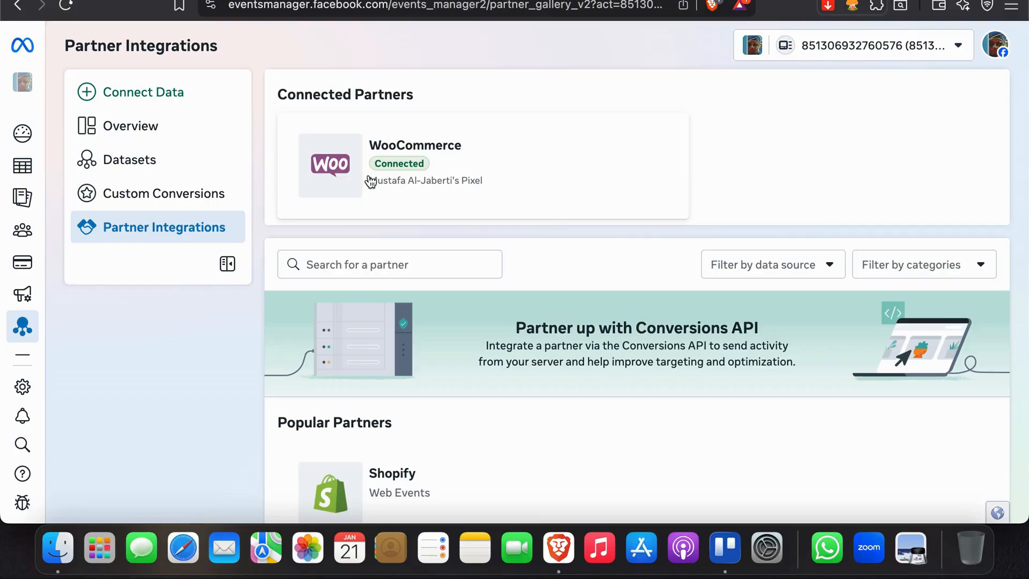
From the ad account's Advertising settings, open Datasets and pixels to confirm the store pixel shows Inactive with 0 ad sets
mouse_move(4, 519)
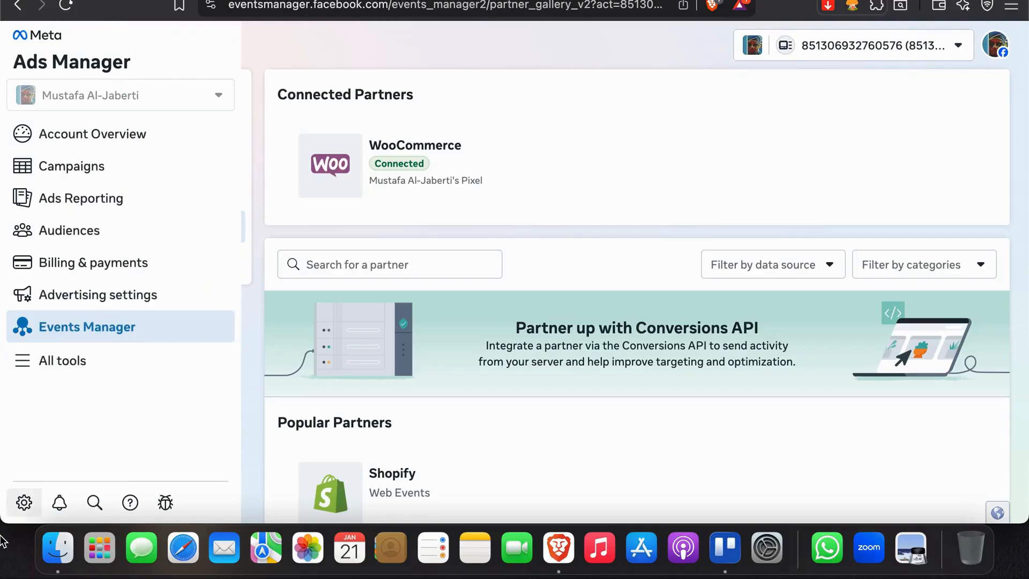
click(34, 500)
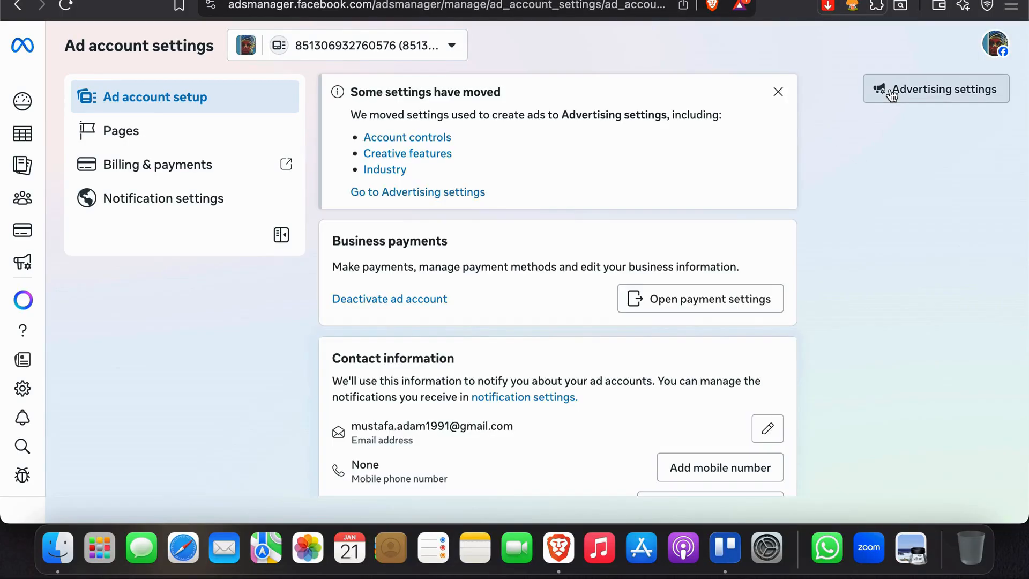
click(890, 92)
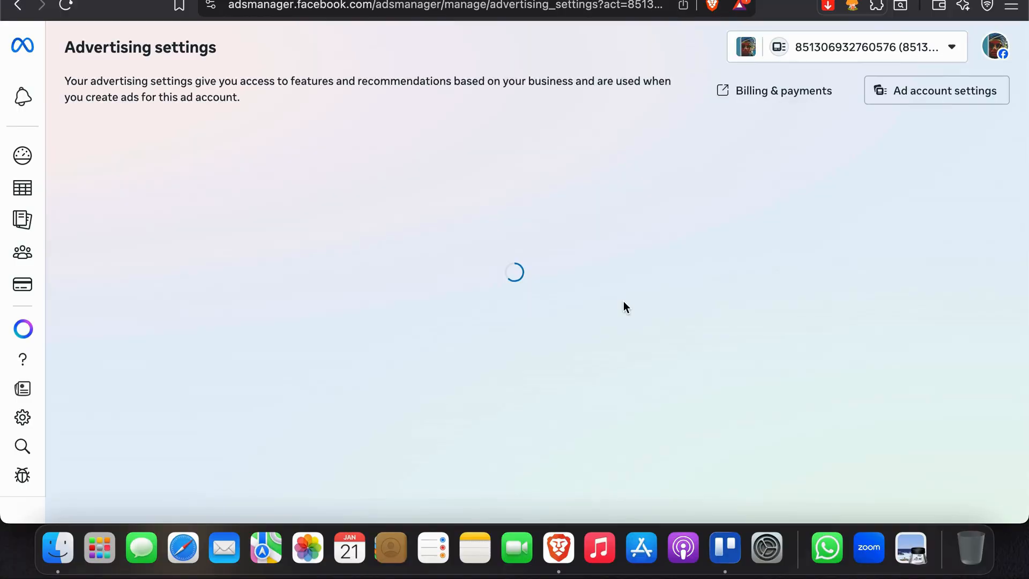
scroll(621, 304, down, 8)
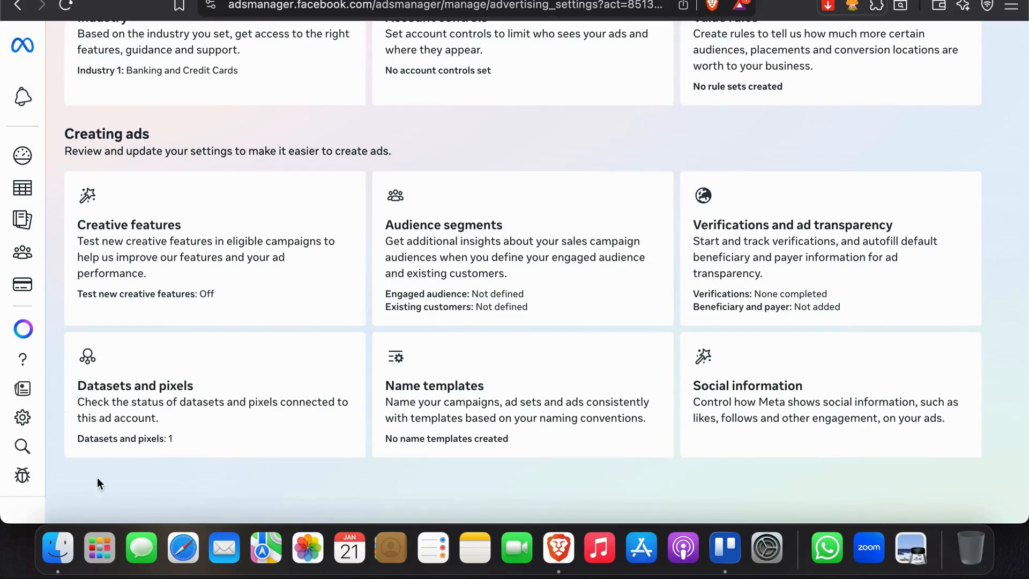
click(153, 442)
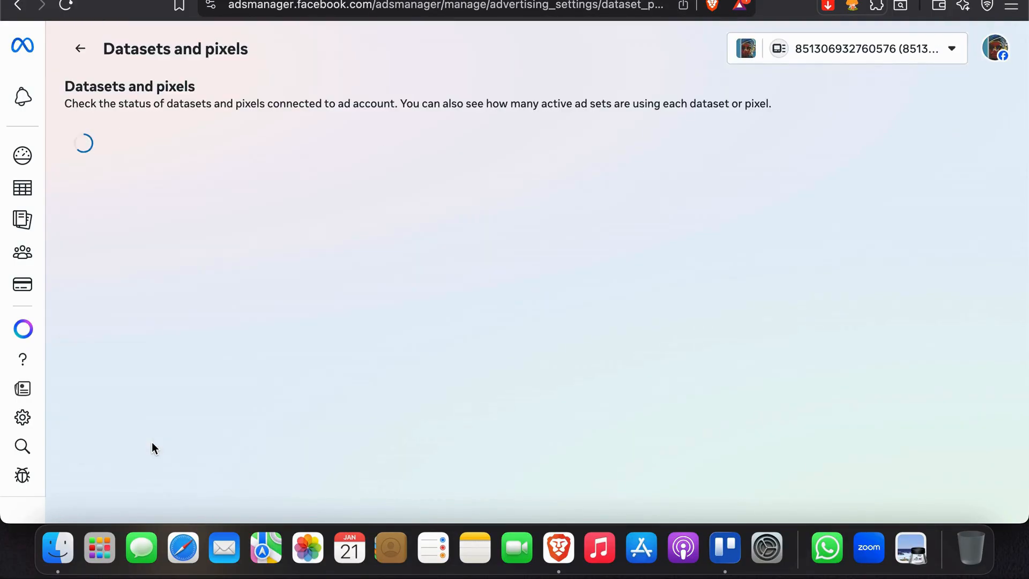
scroll(156, 434, down, 4)
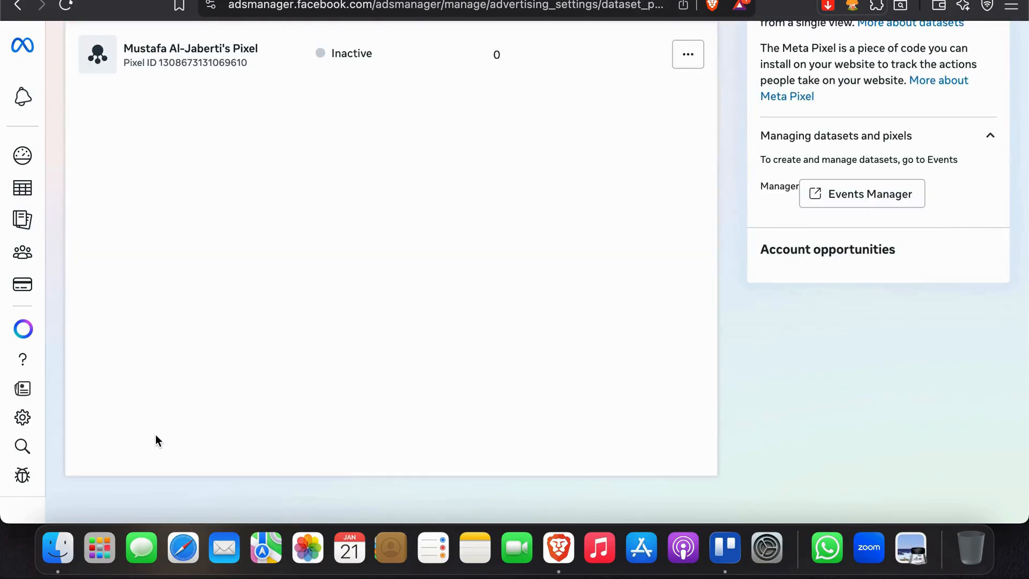
scroll(240, 91, up, 4)
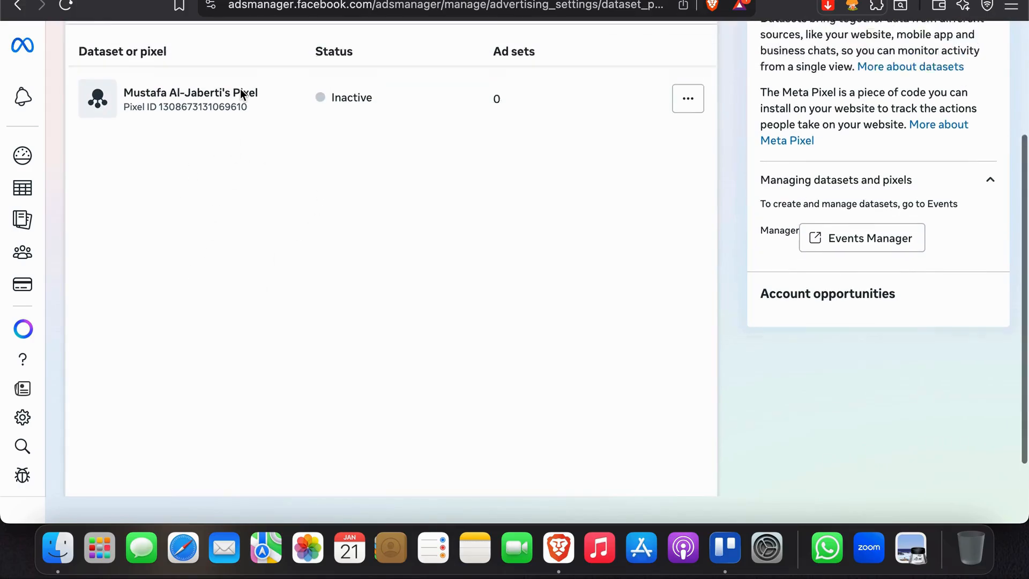
mouse_move(337, 244)
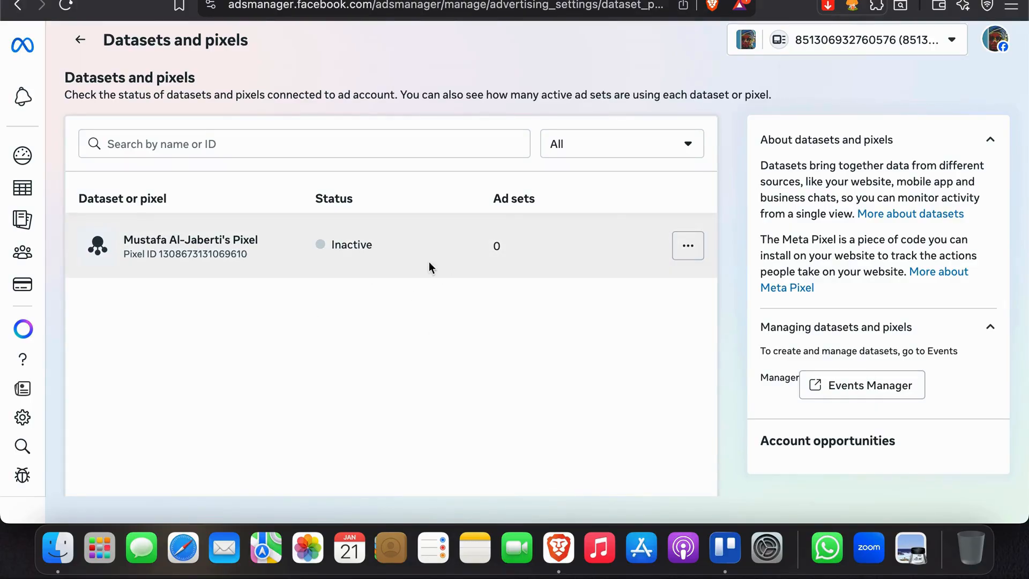
mouse_move(344, 246)
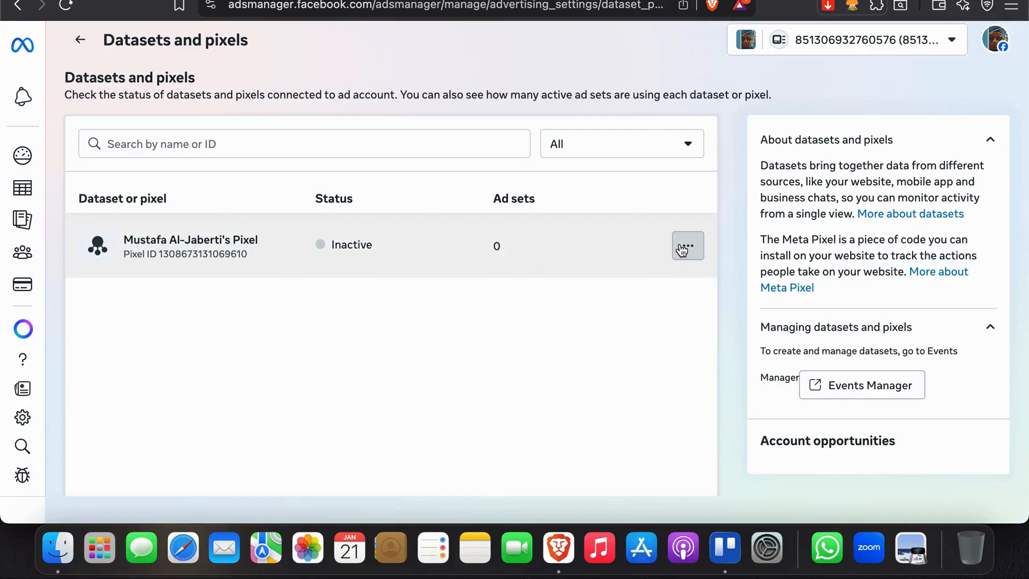